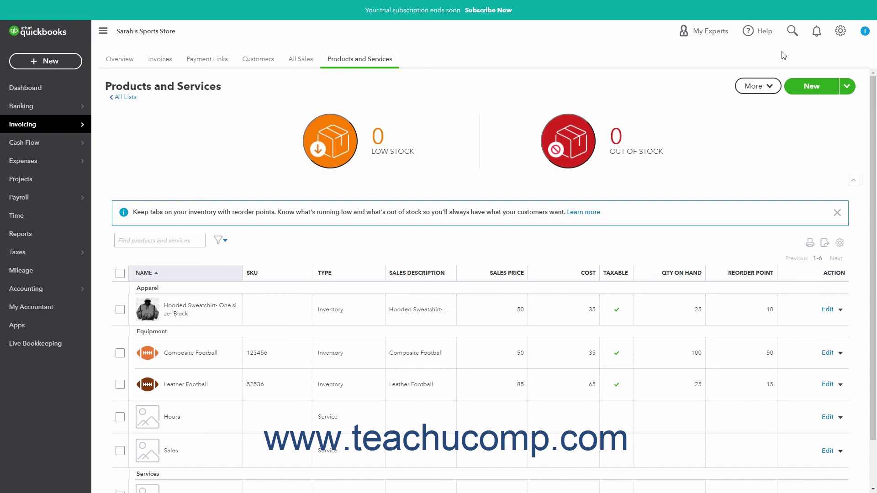
# Step: Go to Products and services from the gear menu and bring up the Hooded Sweatshirt item
pyautogui.click(841, 32)
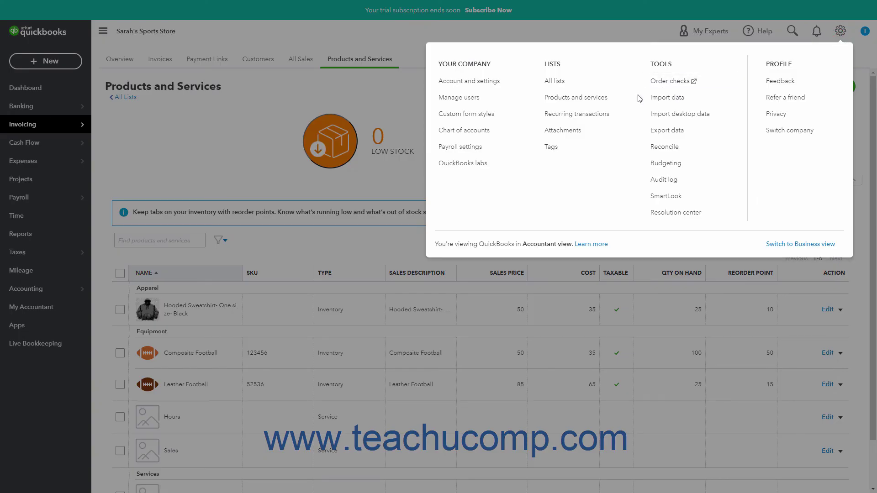
pyautogui.click(619, 99)
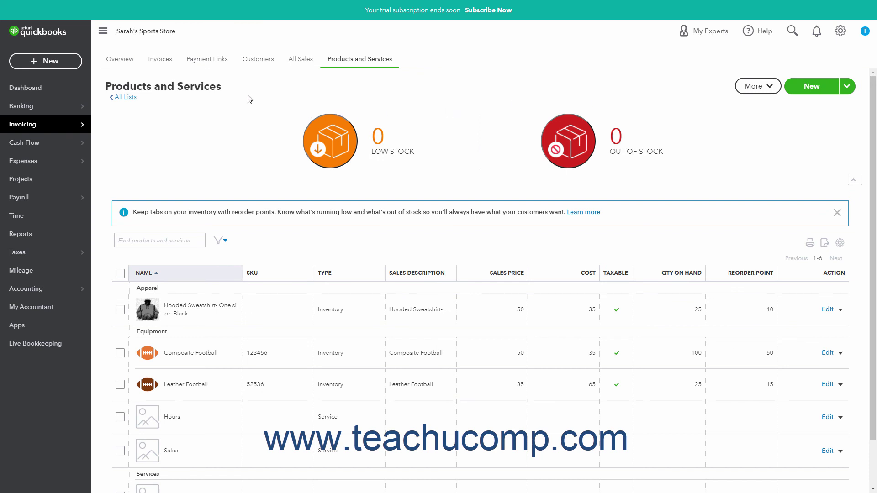
pyautogui.click(207, 82)
# Step: Open the Hooded Sweatshirt's details from the Edit action in its row
pyautogui.click(829, 311)
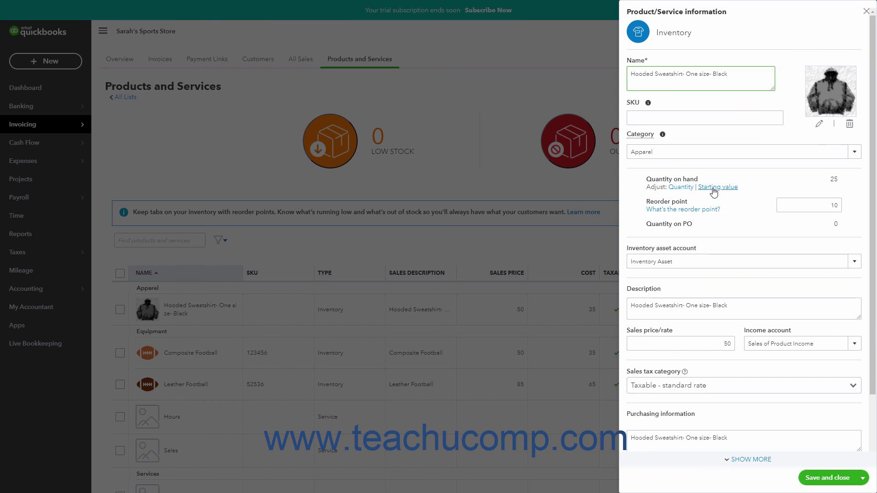
# Step: Start Inventory Quantity Adjustment #4 for the Hooded Sweatshirt, keeping Inventory Shrinkage as the account
pyautogui.click(682, 187)
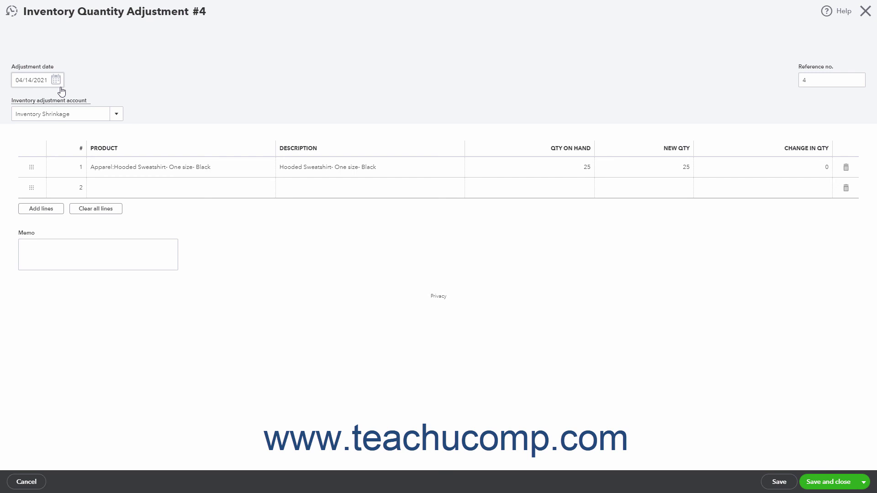
pyautogui.click(813, 78)
pyautogui.click(118, 121)
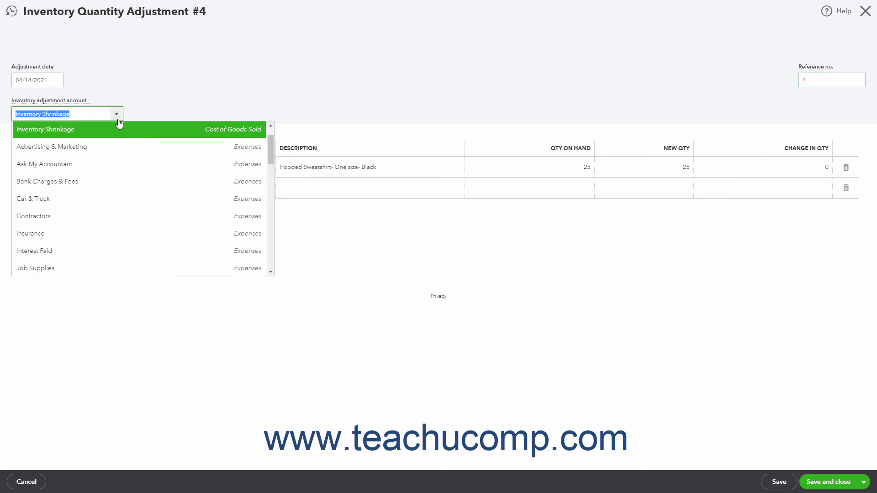
pyautogui.click(118, 119)
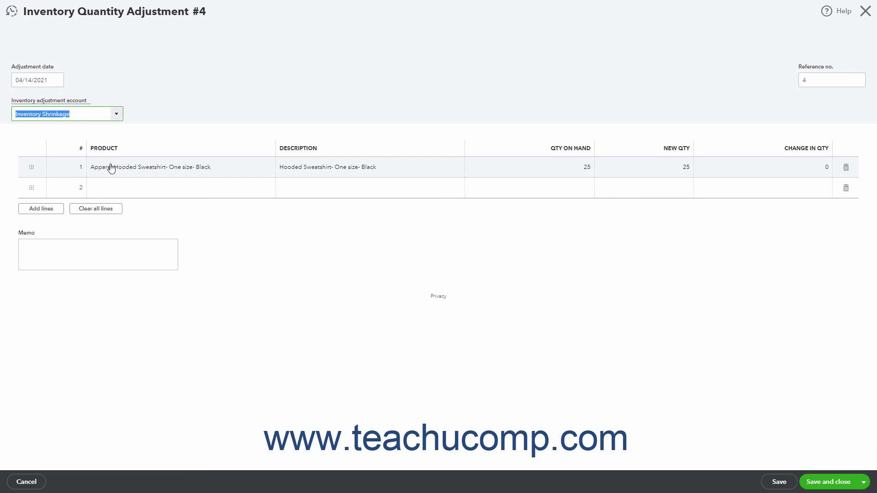
# Step: Enter a -1 change so the new quantity is 24, and add a memo about the box-cutter damage
pyautogui.click(640, 170)
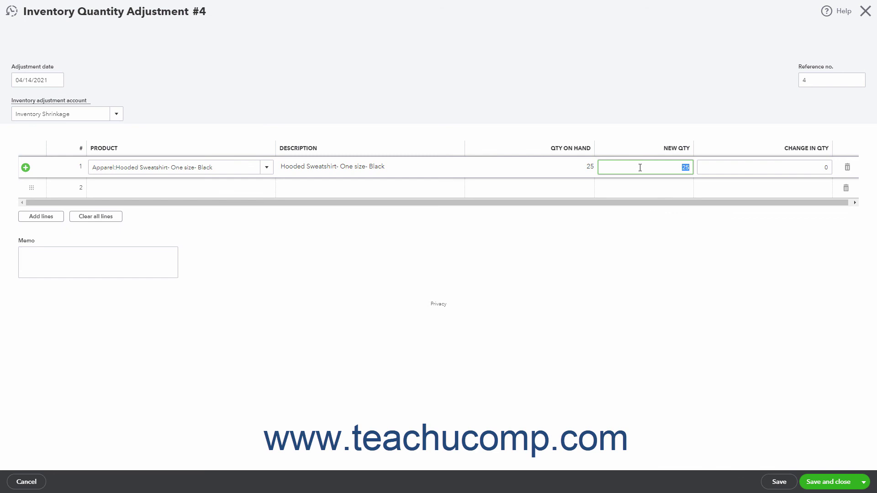
pyautogui.click(748, 168)
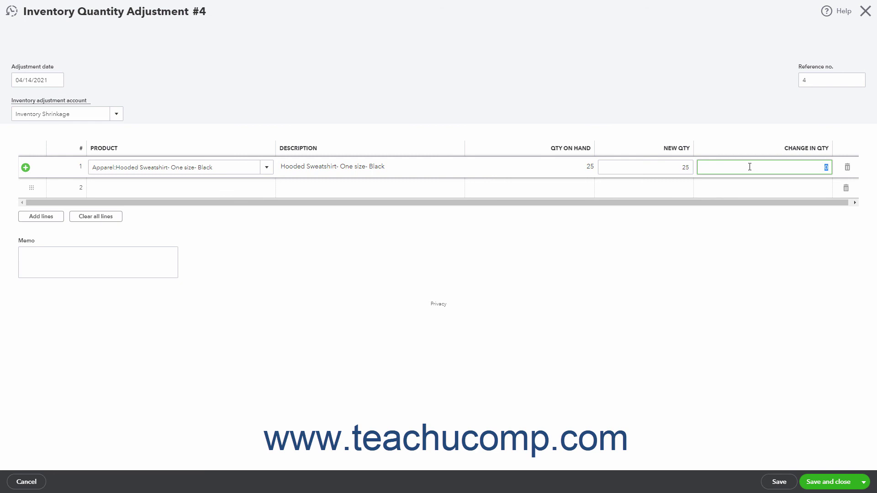
pyautogui.write('-1')
pyautogui.click(677, 169)
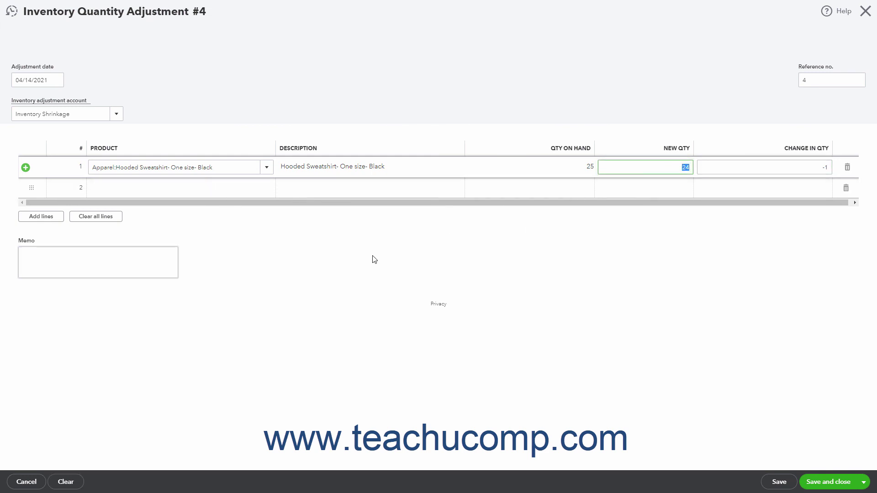
pyautogui.click(125, 265)
pyautogui.write('Bob')
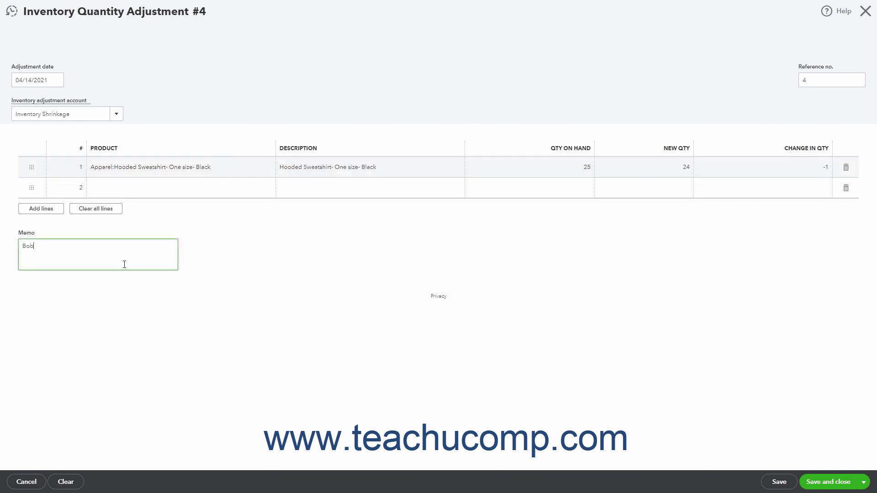
pyautogui.write(' cut one up with box cutters putting it away in the warehouse.')
# Step: Save and close Inventory Quantity Adjustment 4, leaving 24 sweatshirts on hand
pyautogui.click(821, 483)
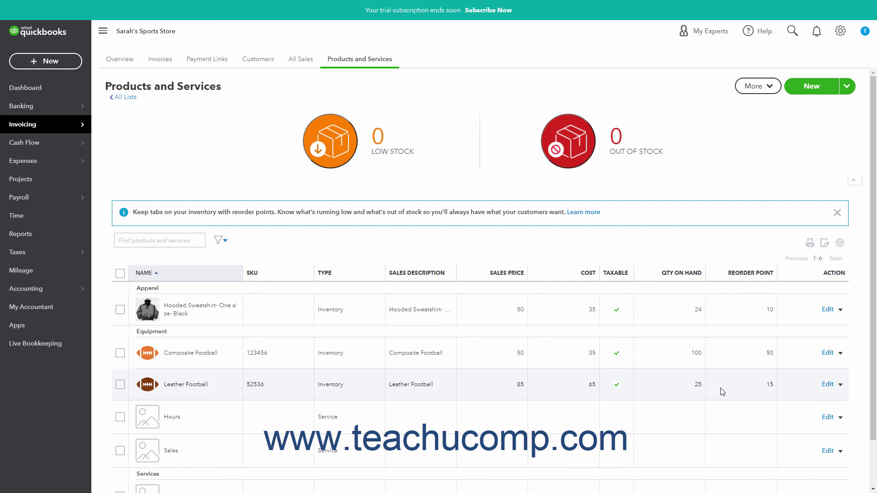
# Step: Open the Leather Football item, choose Adjust: Starting value, and accept the warning
pyautogui.click(220, 381)
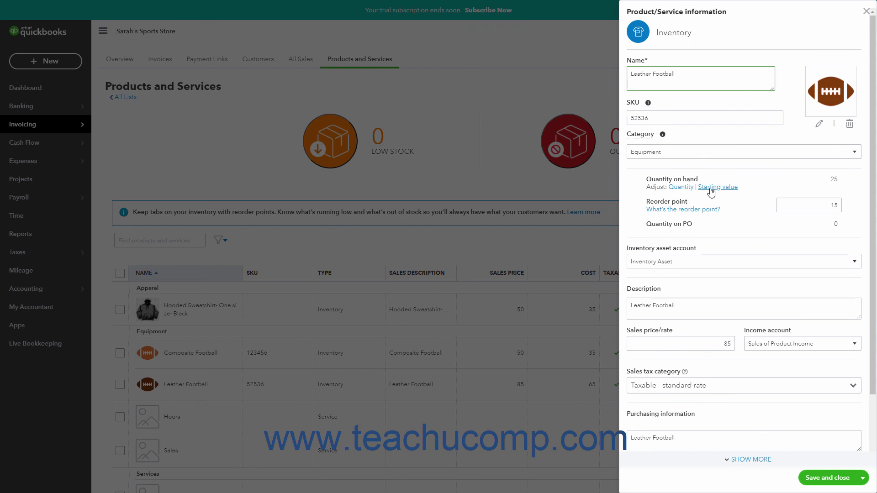
pyautogui.click(712, 188)
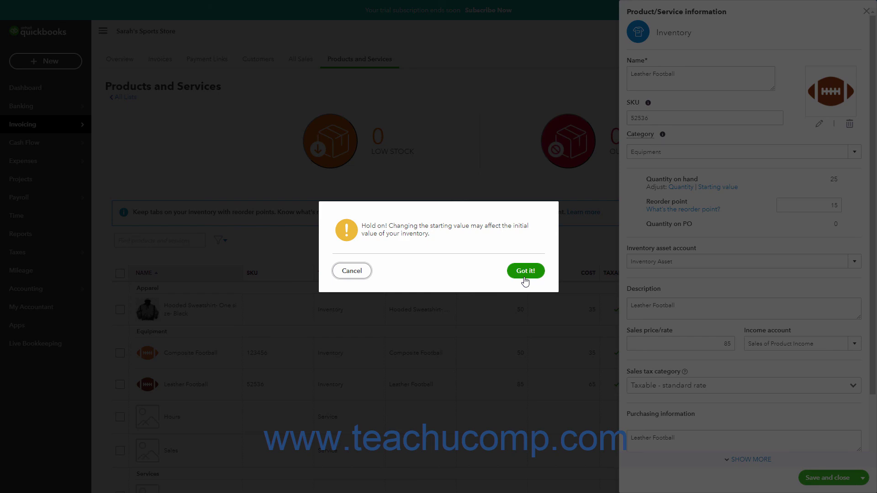
pyautogui.click(526, 276)
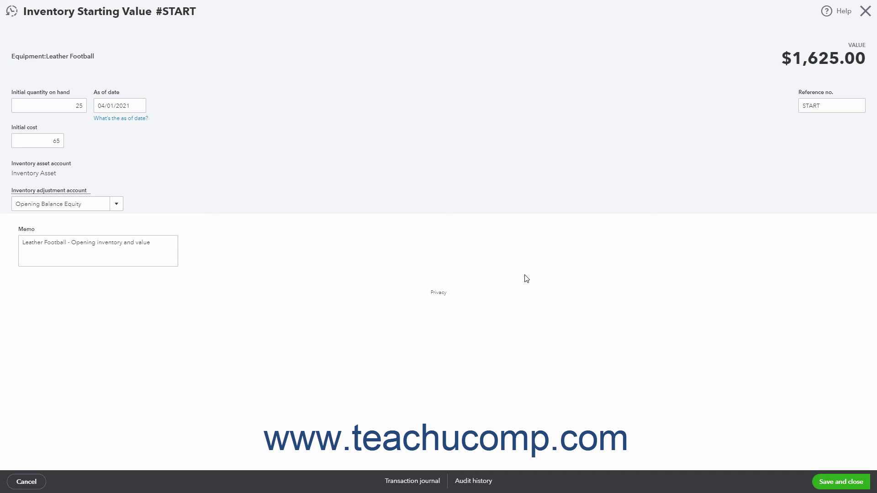
# Step: Change the Leather Football's initial cost from 65 to 60, keeping Opening Balance Equity as the account
pyautogui.click(70, 110)
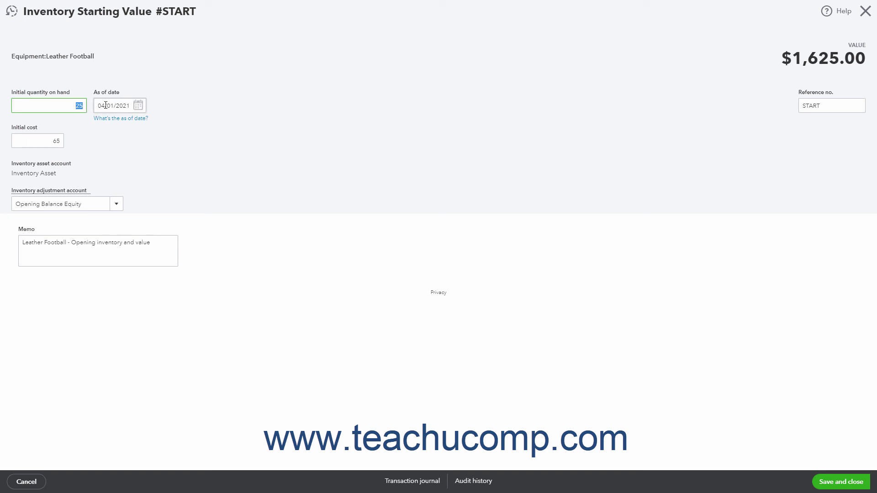
pyautogui.click(53, 142)
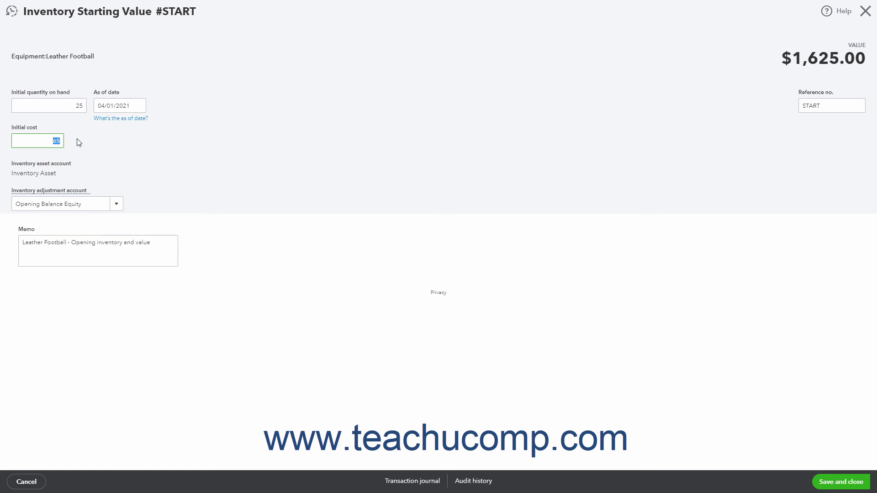
pyautogui.press('BackSpace')
pyautogui.write('60')
pyautogui.click(114, 206)
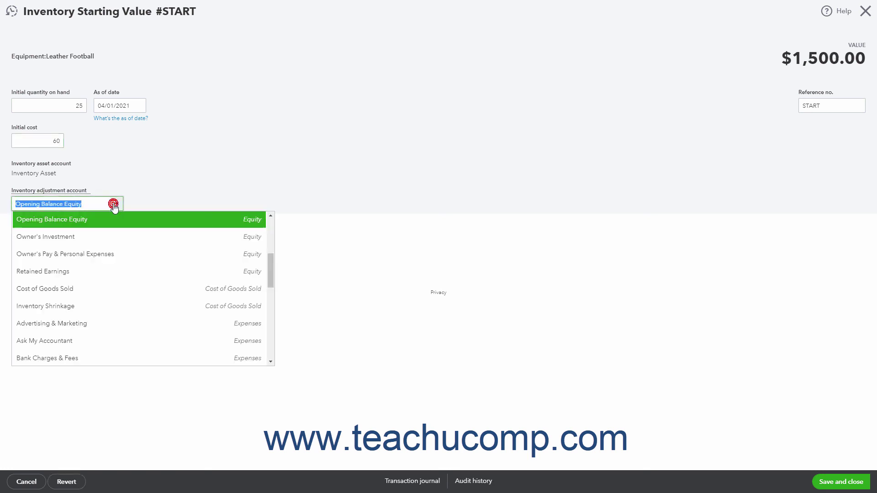
pyautogui.click(114, 206)
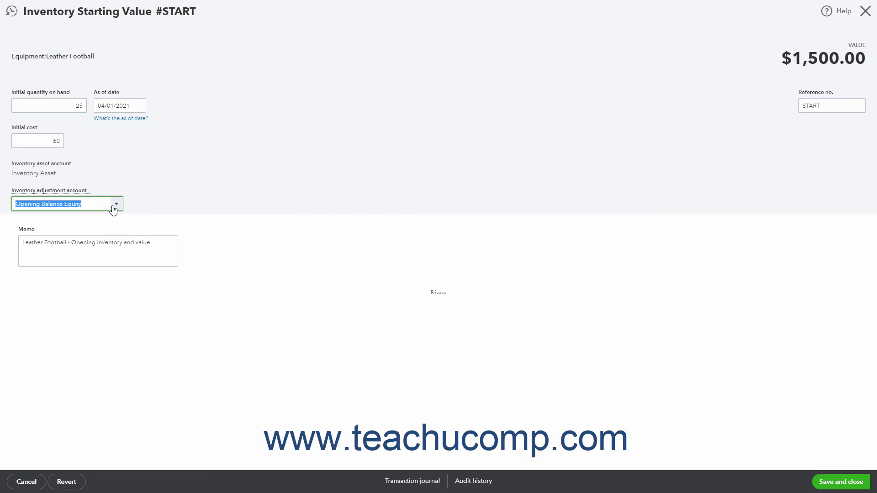
pyautogui.click(159, 244)
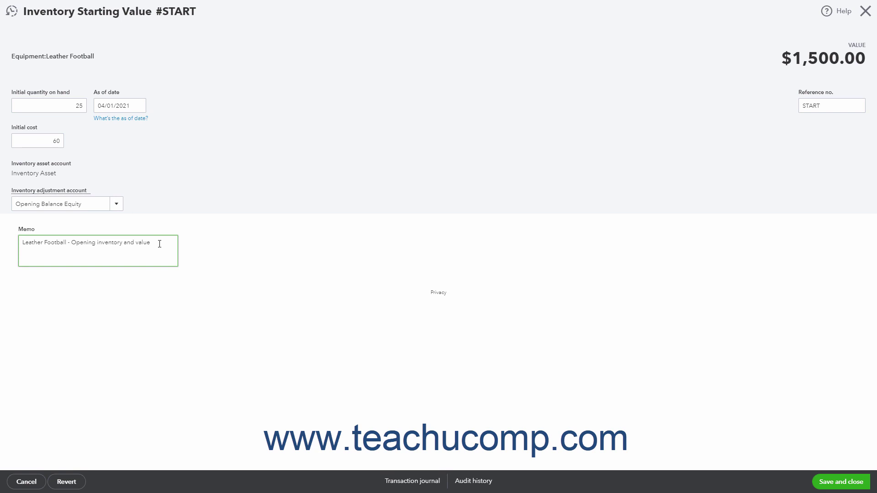
# Step: Append '- Changed to show OLD wholesale pricing before contract changed.' to the memo and save
pyautogui.click(159, 243)
pyautogui.write('- Changed to show OLD wholesale pricing before contract changed.')
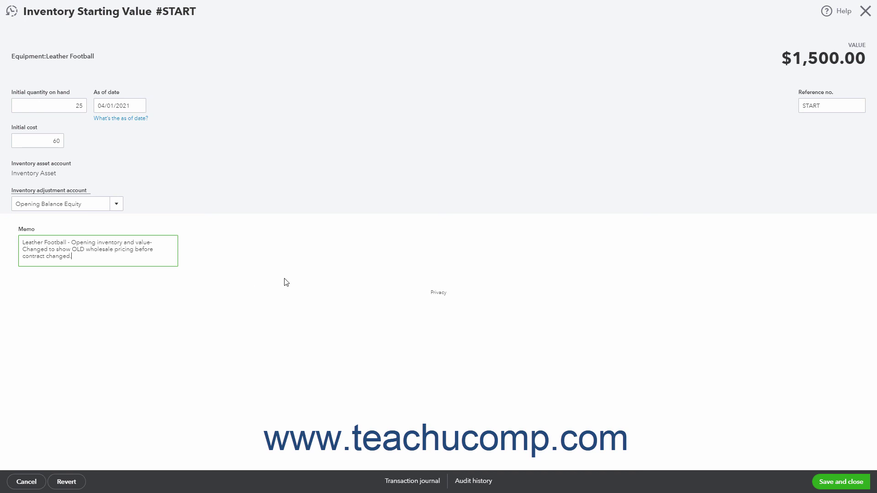
pyautogui.click(832, 104)
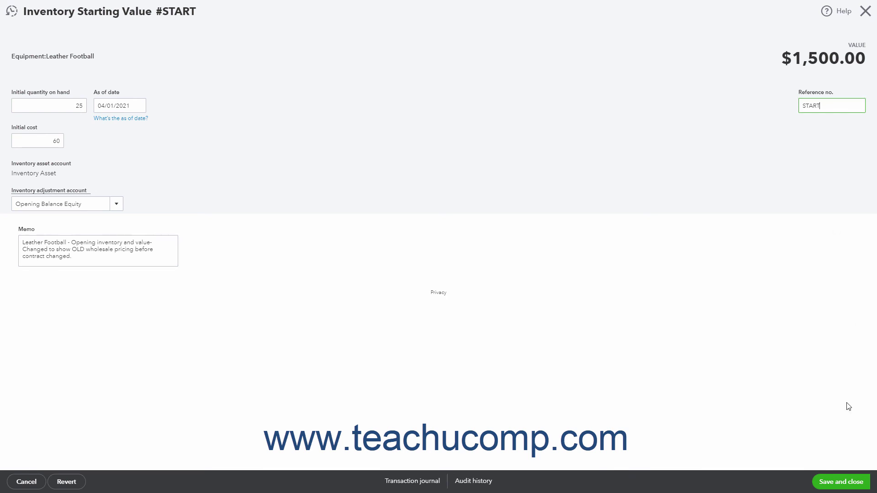
pyautogui.click(848, 483)
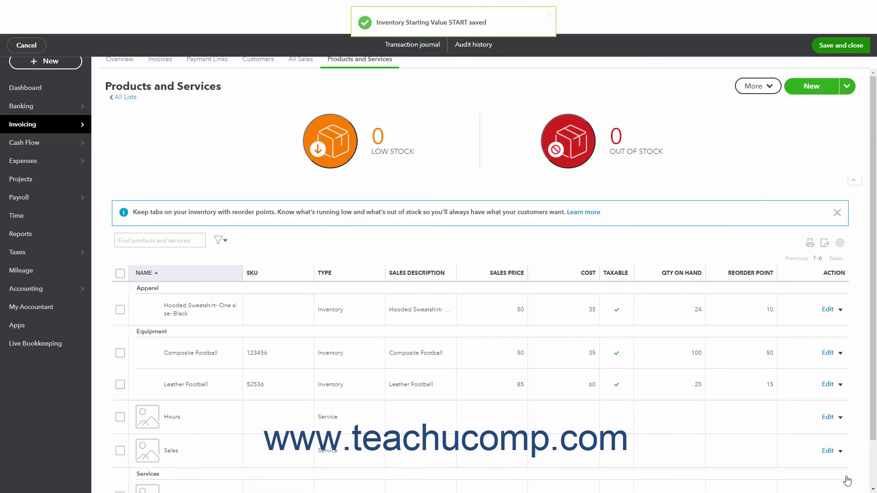